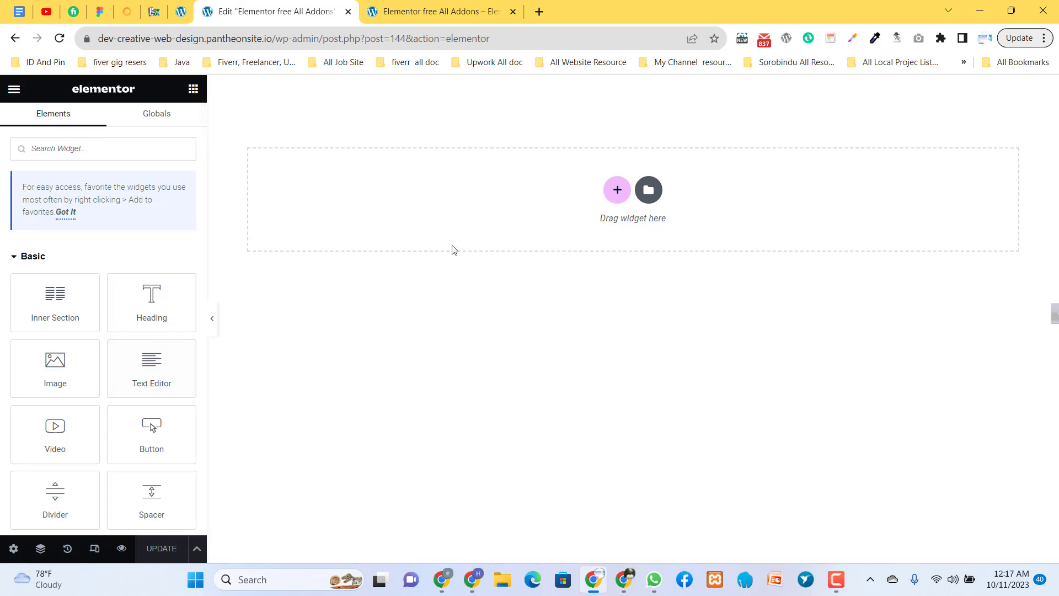
Step: Add a new section with a structure of two equal columns
left_click(617, 190)
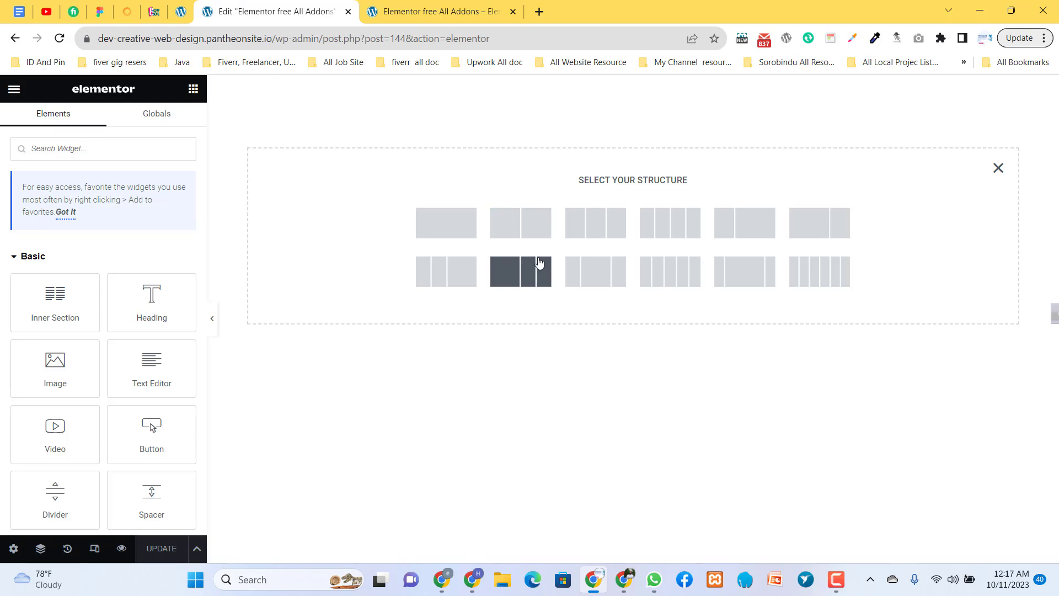
left_click(518, 236)
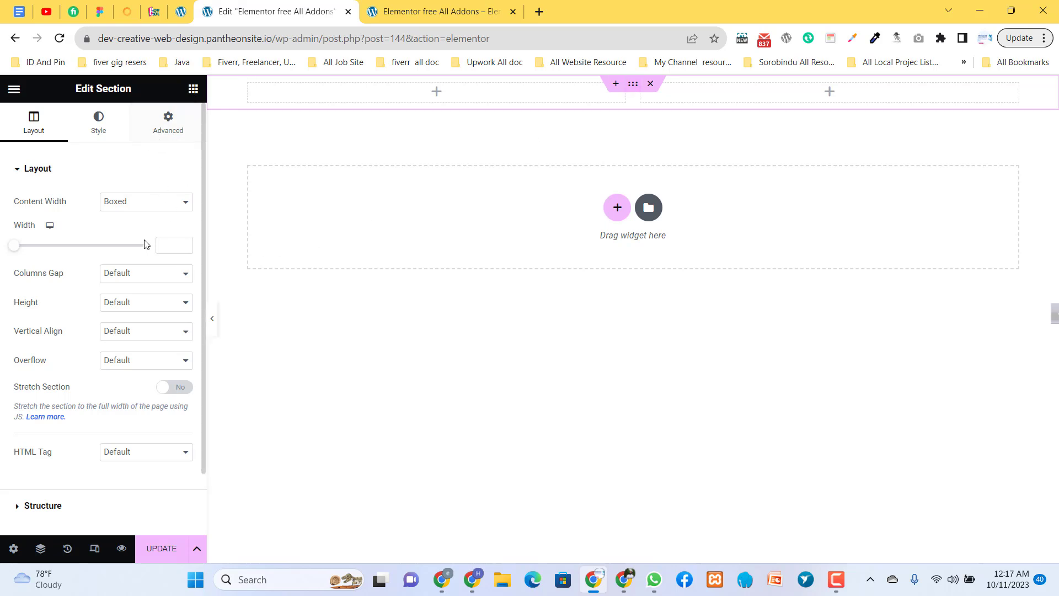
Step: Place an Image widget in the section's first column and choose the white BMW picture 5xmhlTfw-1.png from the media library
left_click(194, 89)
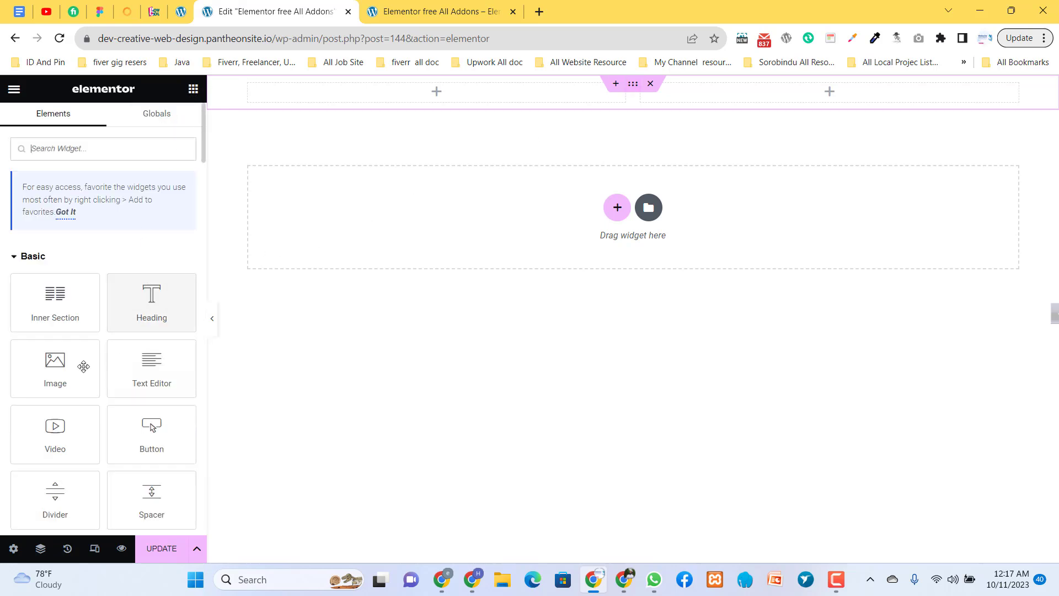
left_click_drag(58, 375, 388, 99)
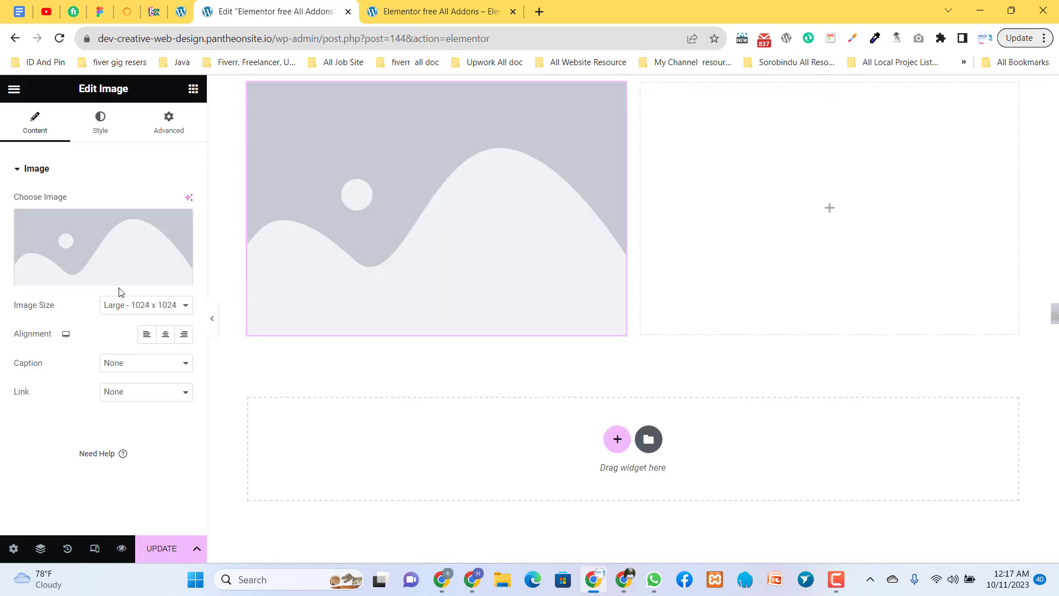
left_click(112, 279)
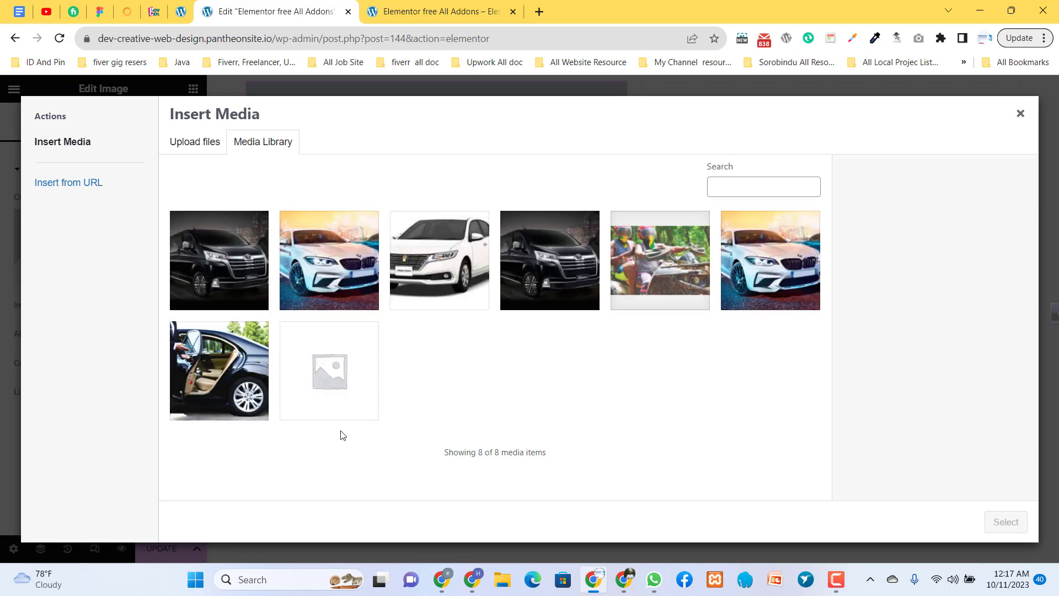
left_click(320, 273)
left_click(1030, 416)
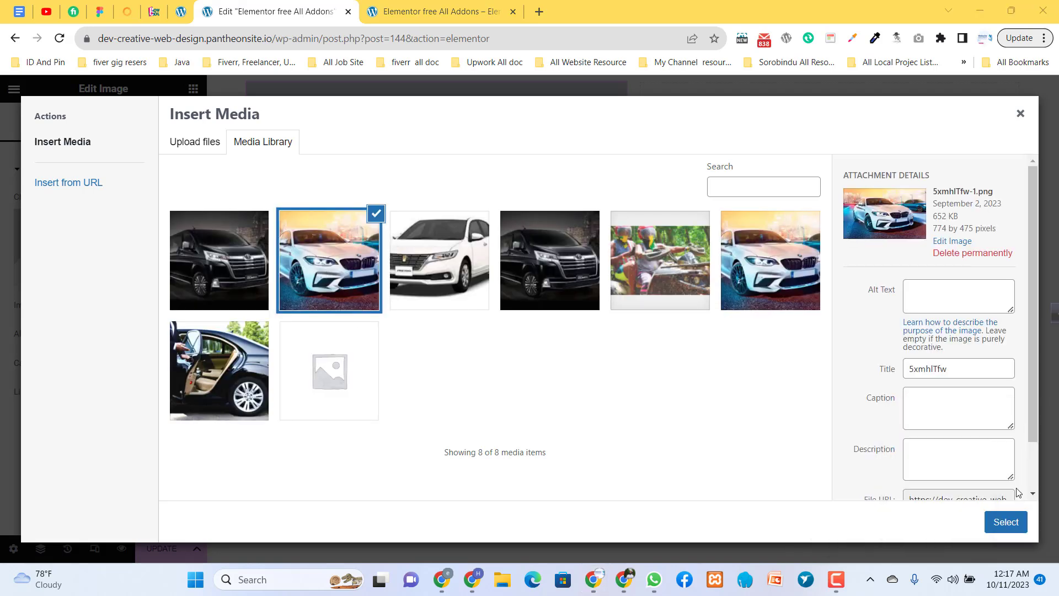
left_click(1006, 523)
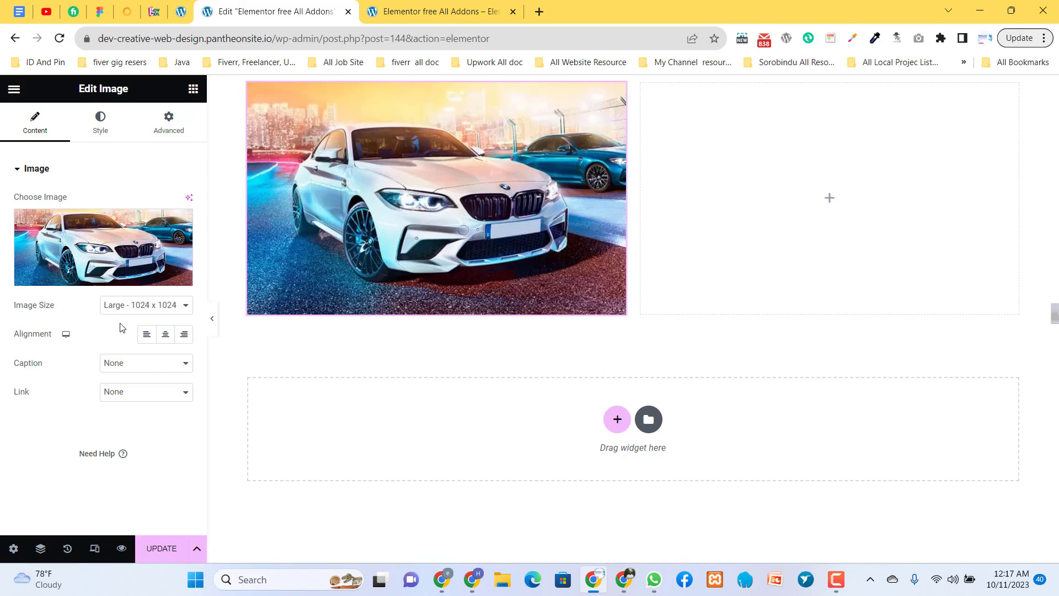
Step: Check which link options are available for the image widget
left_click(132, 395)
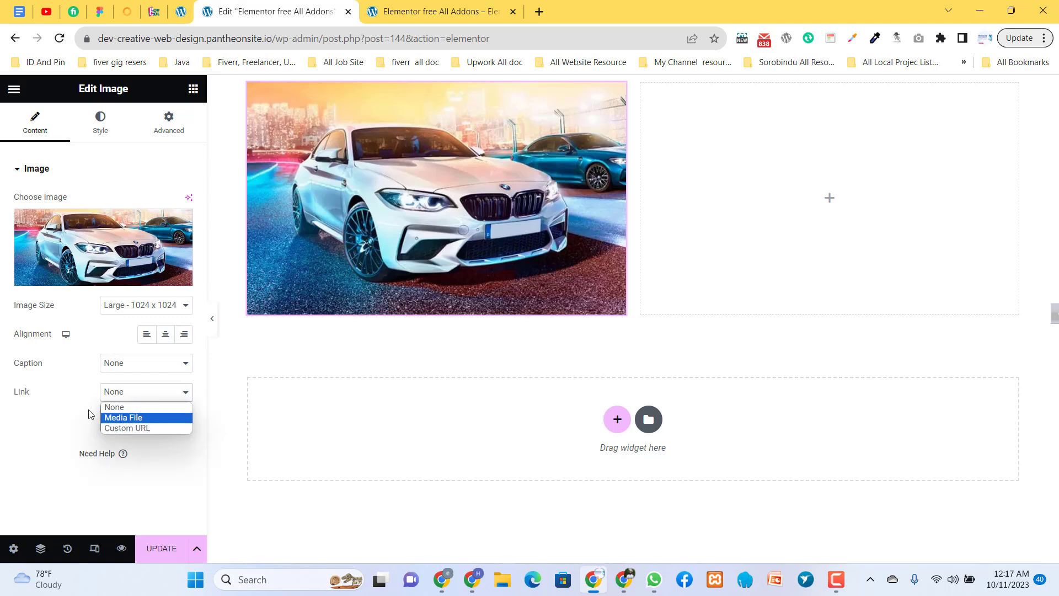
left_click(91, 392)
left_click(123, 397)
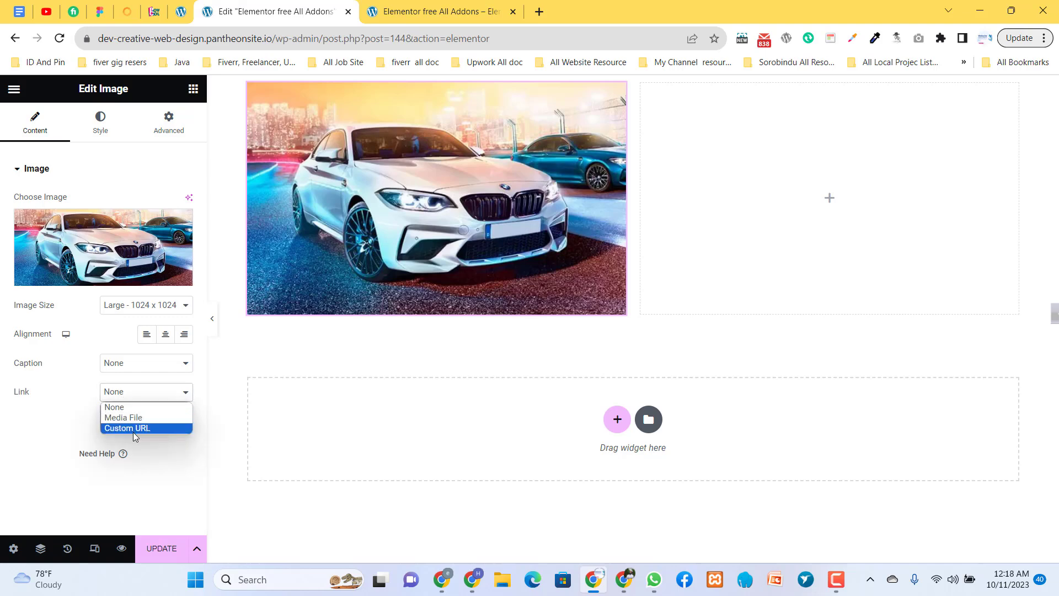
left_click(476, 256)
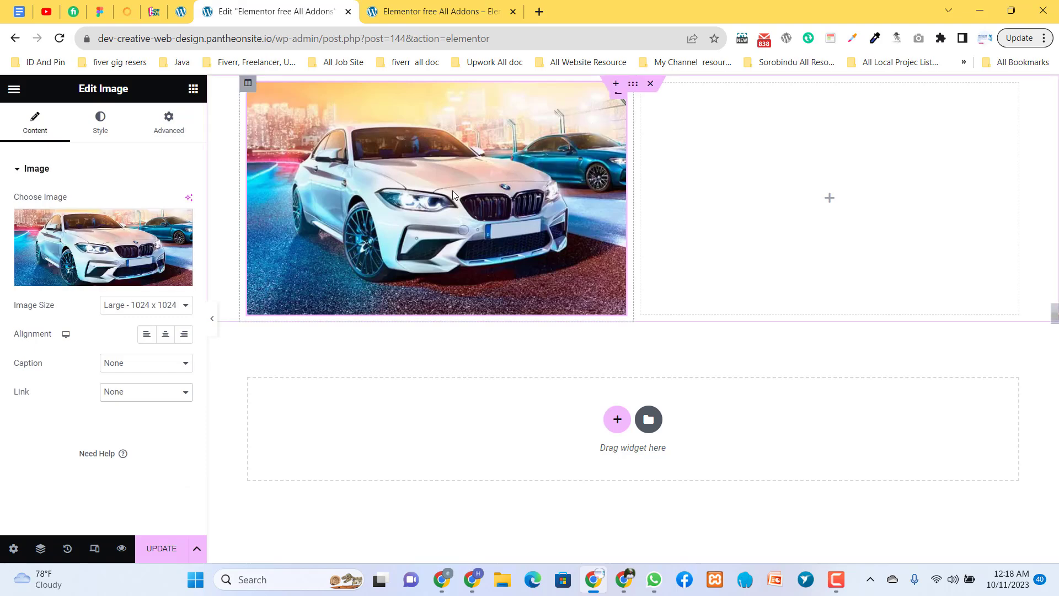
Step: Delete the image widget from the first column
left_click(193, 90)
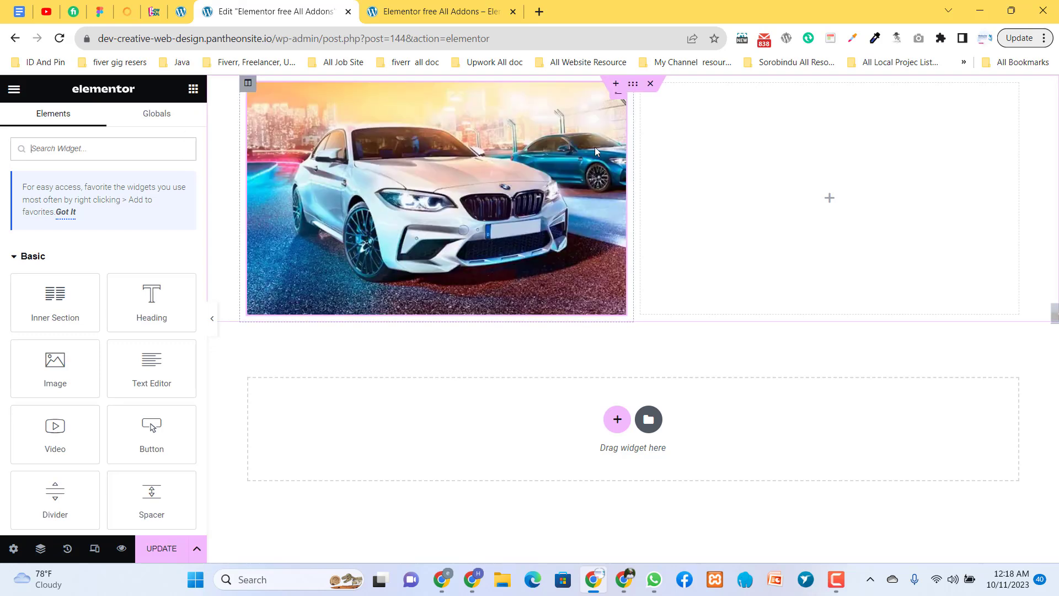
left_click(613, 101)
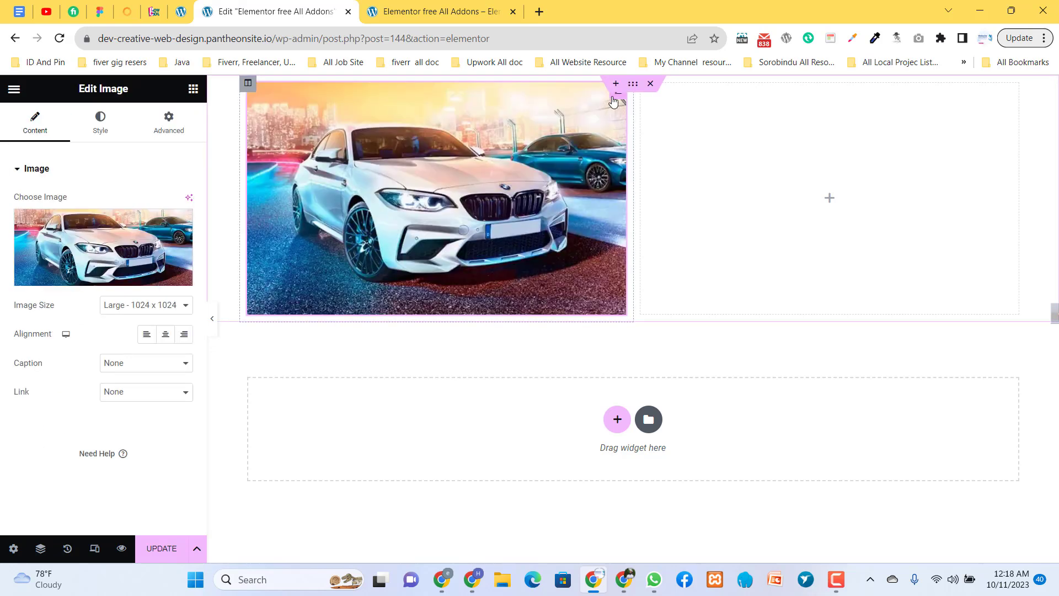
right_click(613, 101)
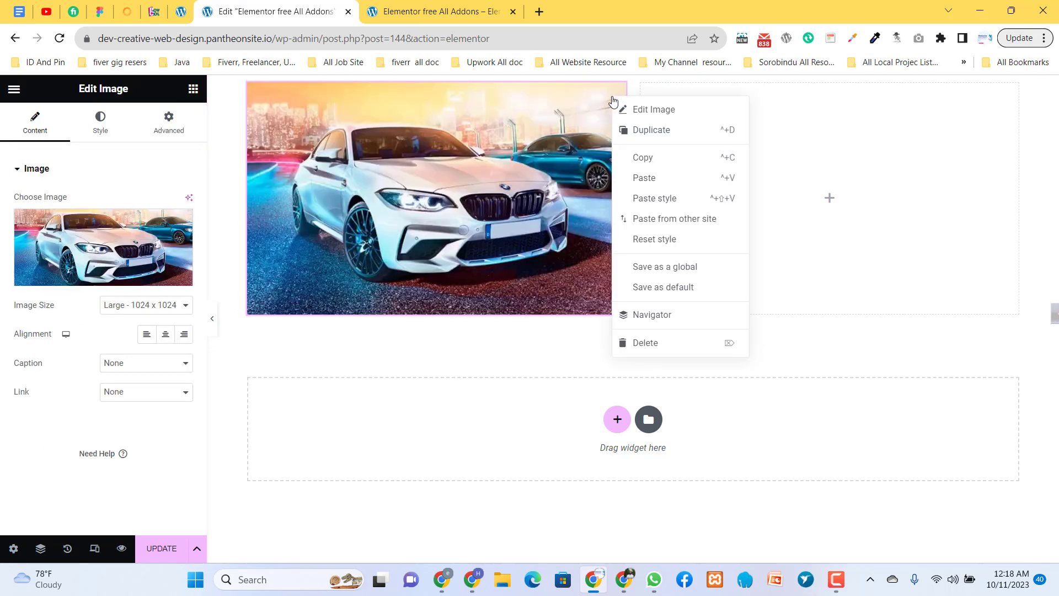
left_click(649, 343)
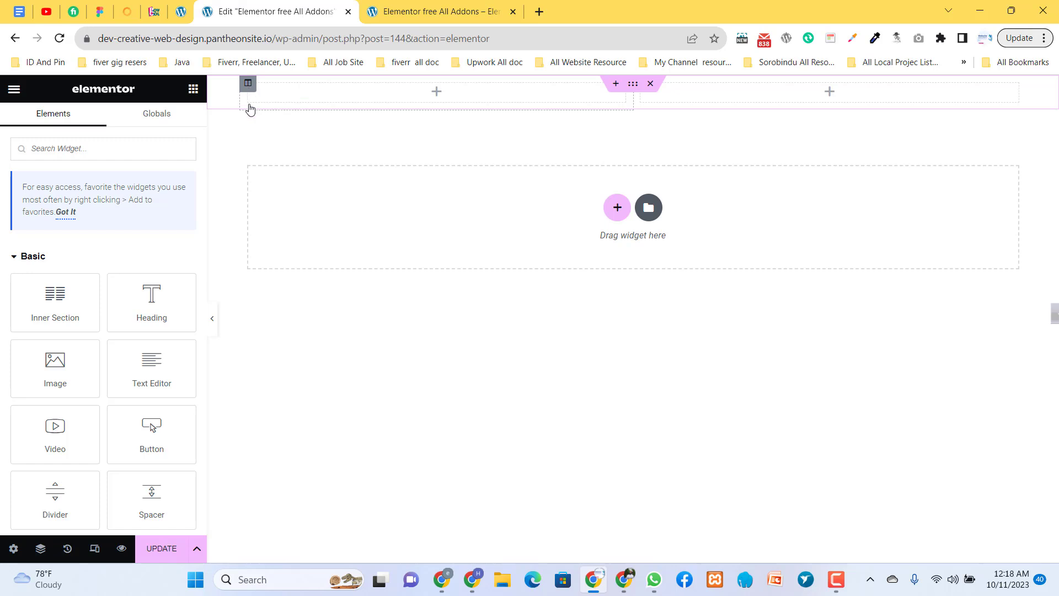
Step: Give the first column a Classic background and try the background color #B32323
left_click(248, 83)
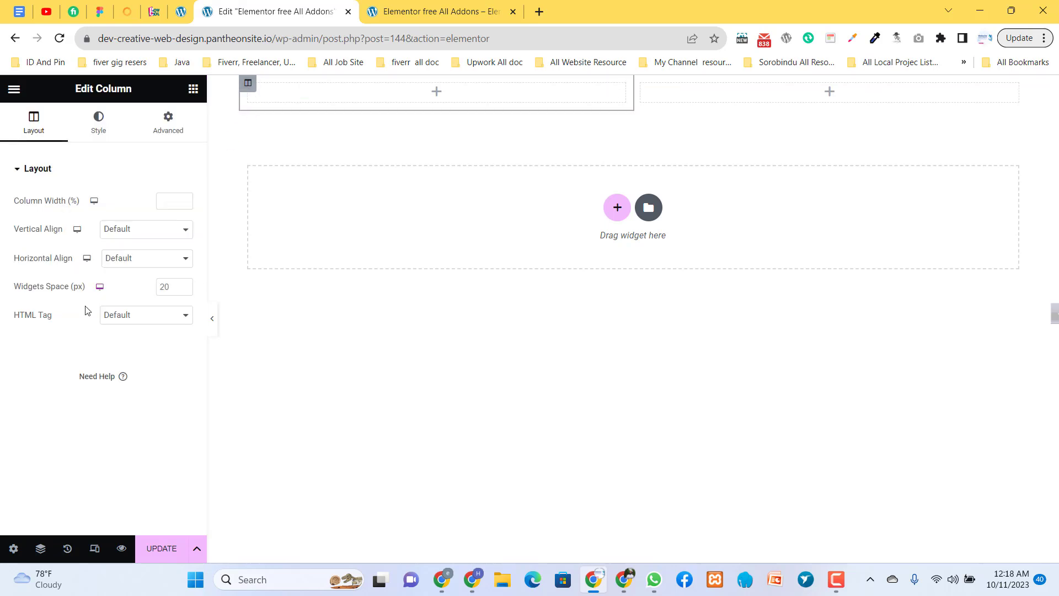
left_click(102, 133)
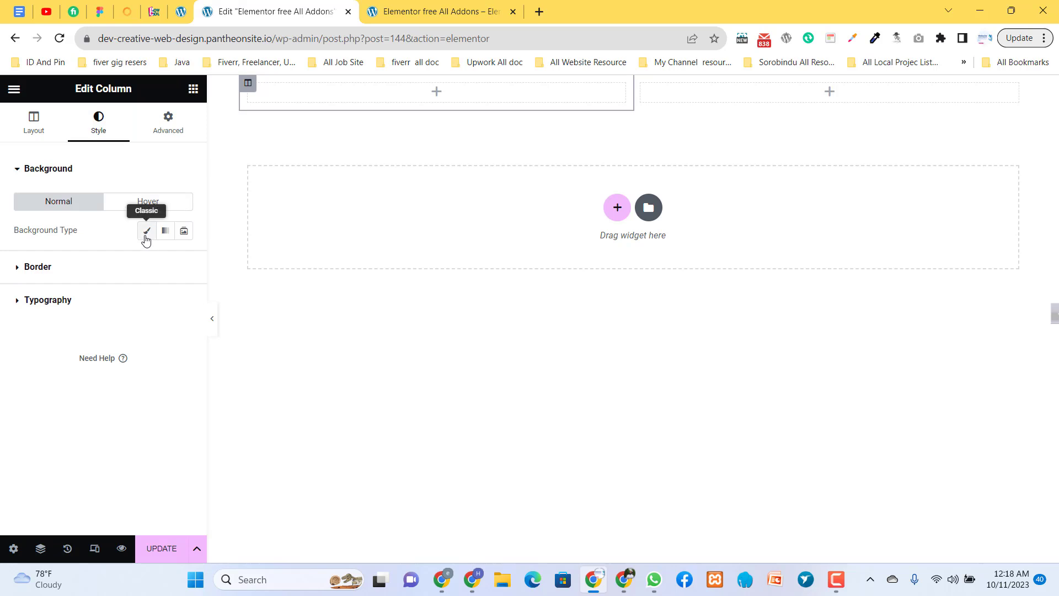
left_click(145, 236)
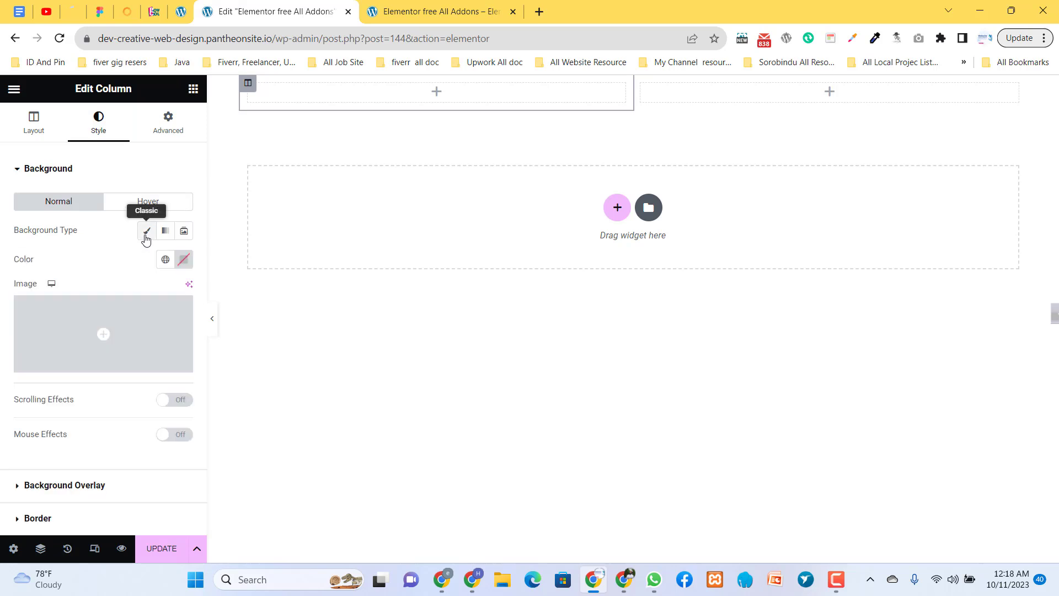
left_click(184, 267)
type("#B32323")
key("ctrl+z")
left_click(133, 273)
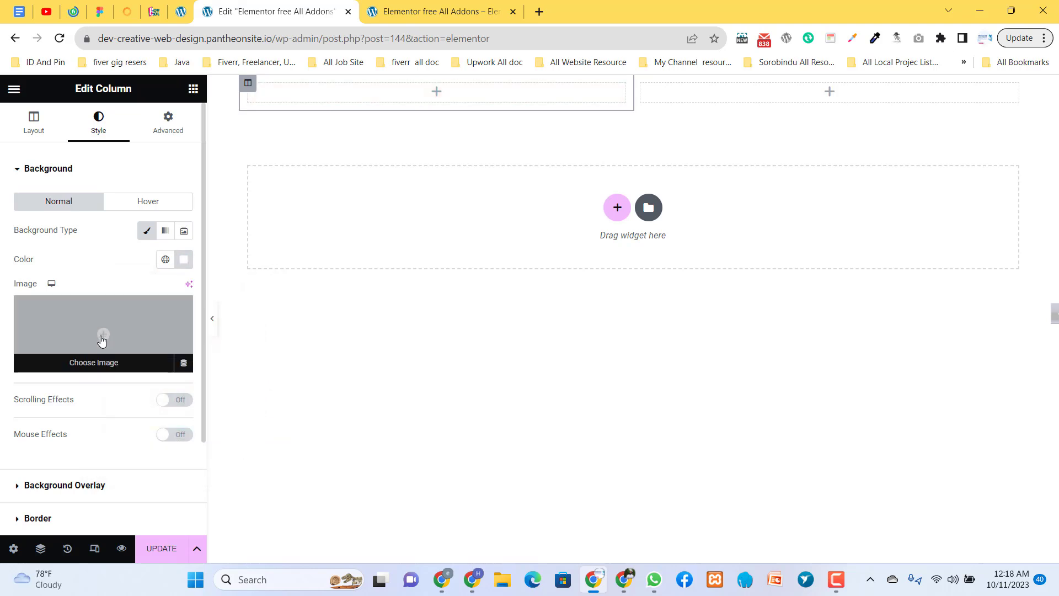
Step: Use the white BMW picture from the media library as the first column's background image
left_click(101, 338)
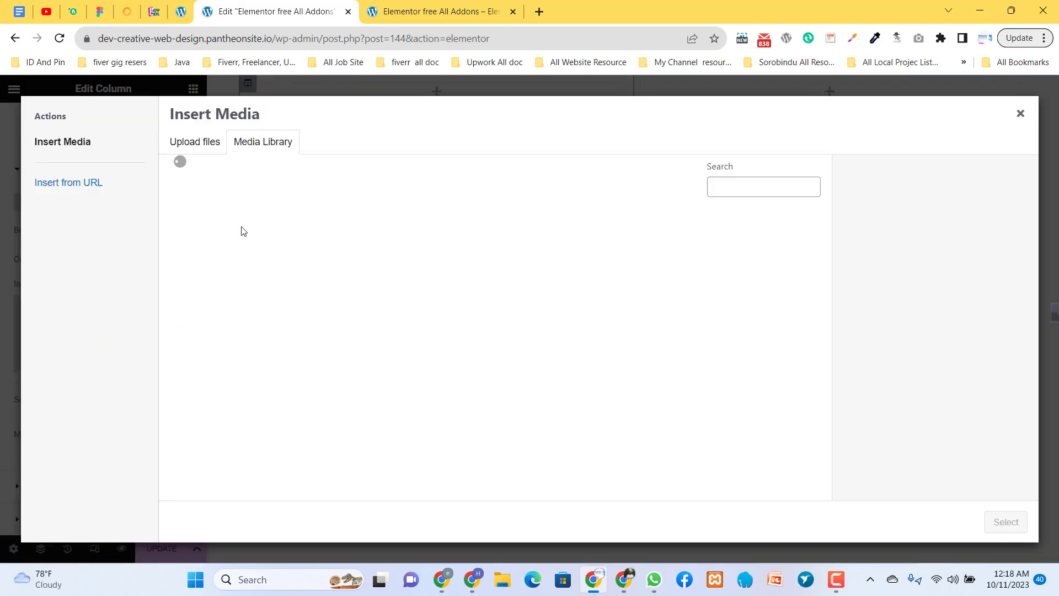
left_click(282, 280)
left_click(995, 523)
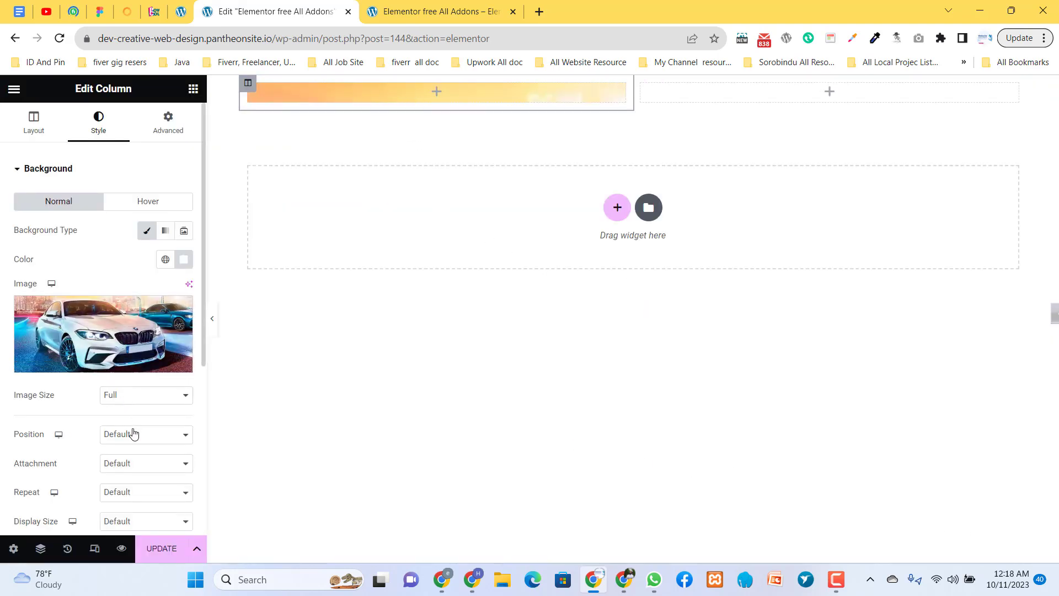
Step: Configure the column's background image with Center Center position, No-repeat and Cover display size
scroll(133, 433, "down", 2)
left_click(132, 354)
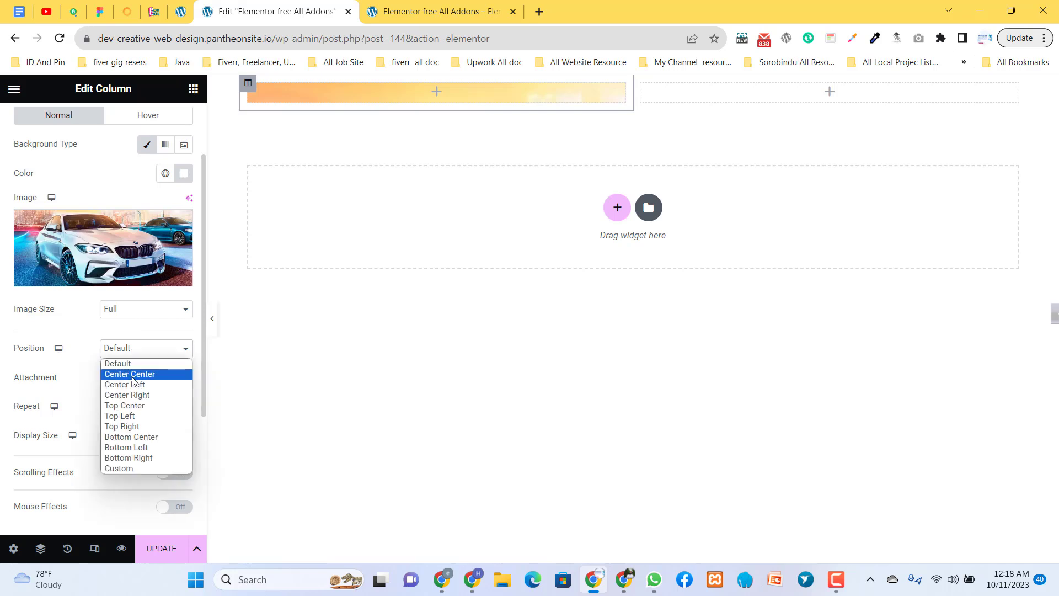
left_click(131, 369)
left_click(141, 383)
left_click(145, 393)
left_click(144, 411)
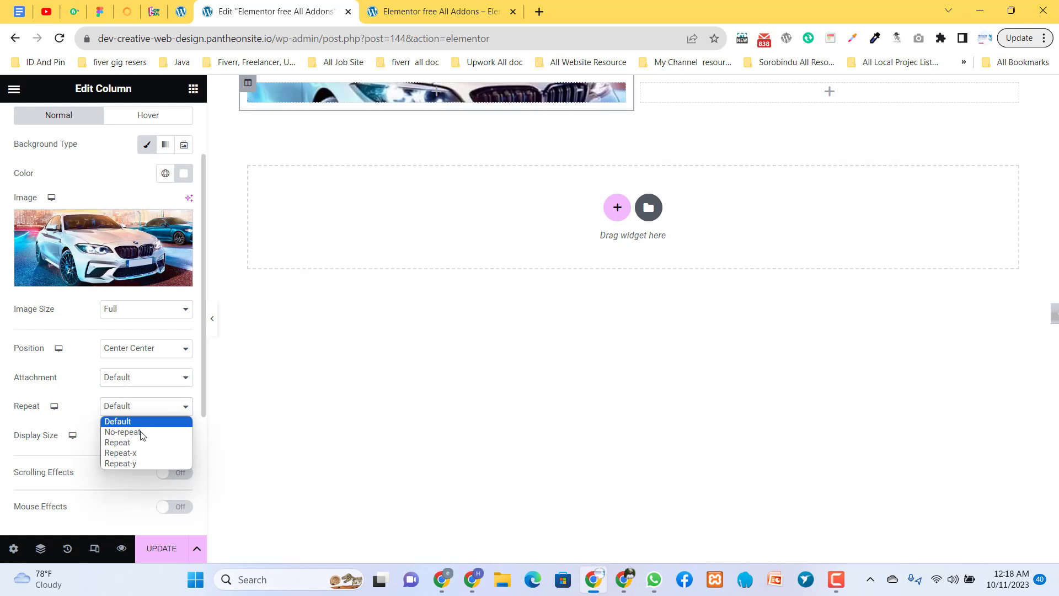
left_click(139, 434)
left_click(138, 438)
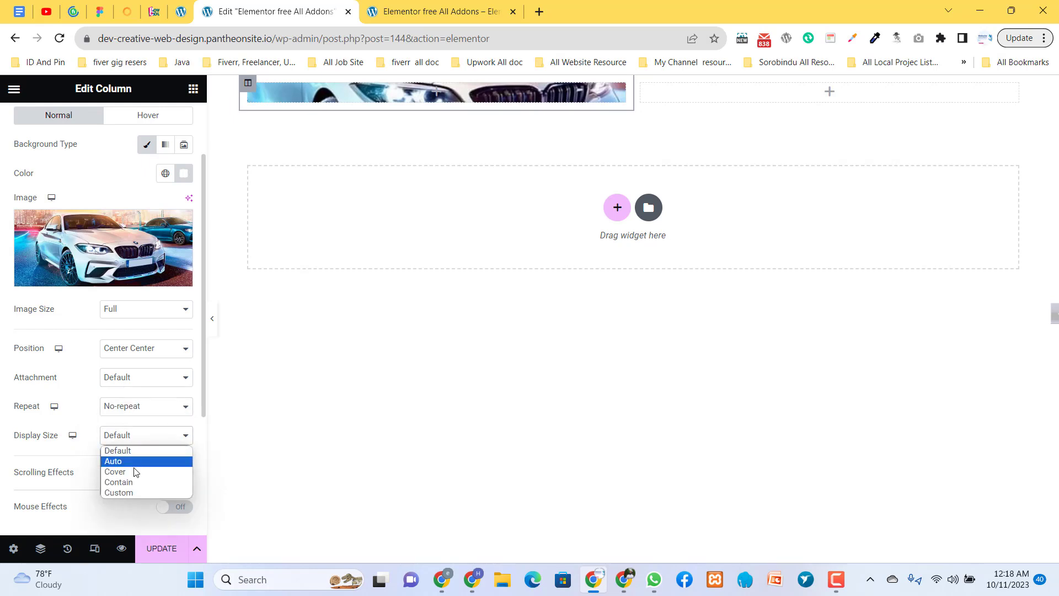
left_click(138, 471)
Step: Set the height of the two-column section to Min Height
left_click(633, 84)
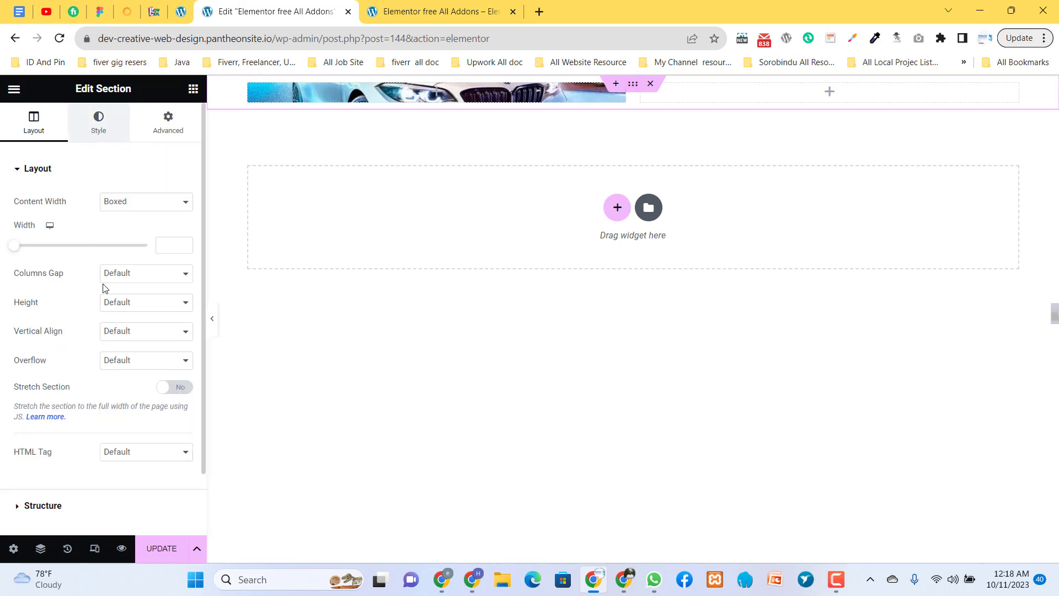
left_click(131, 311)
left_click(131, 338)
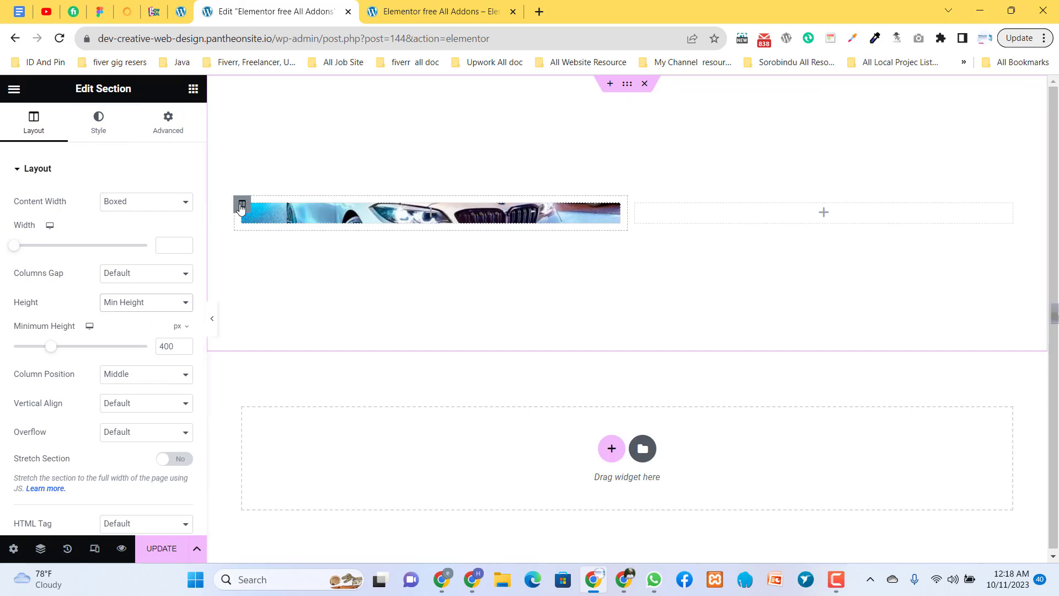
Step: Unlink the first column's padding values and set its top and bottom padding to 100 px
left_click(241, 206)
left_click(168, 124)
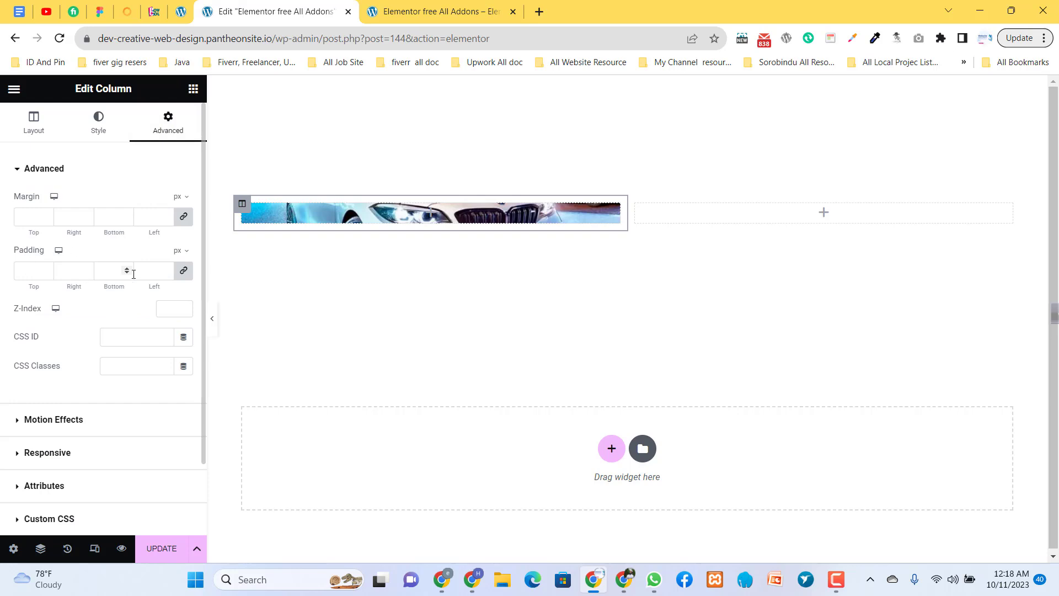
left_click(184, 272)
left_click_drag(40, 270, 17, 271)
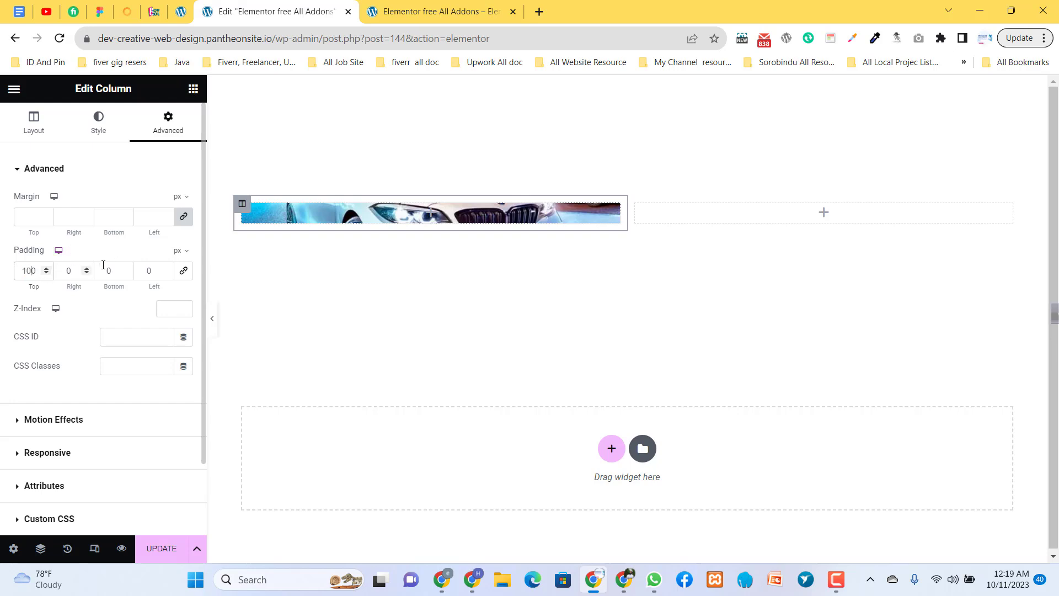
key("ctrl+a")
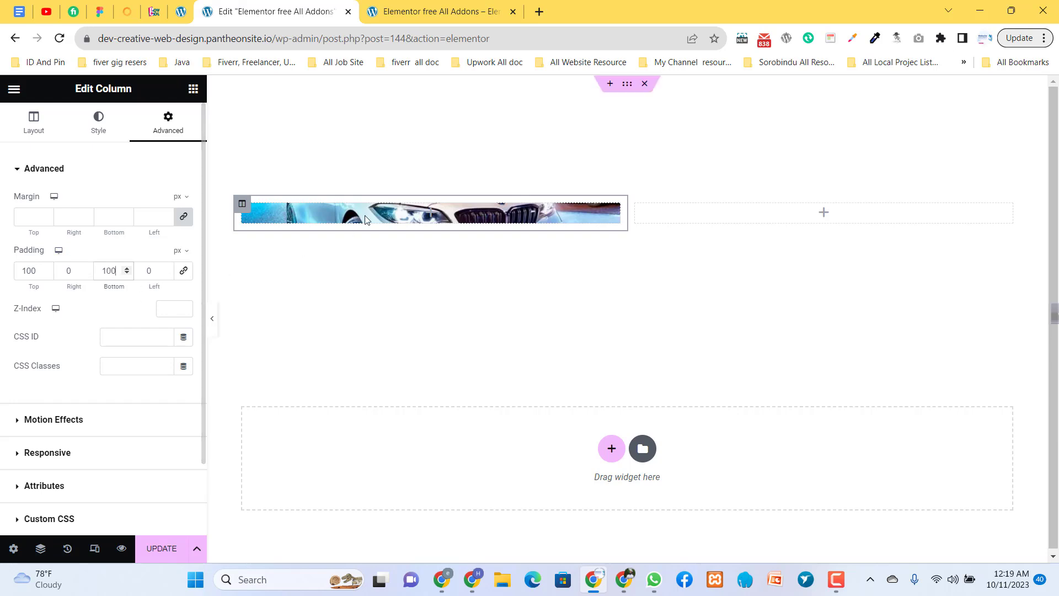
left_click_drag(244, 203, 335, 233)
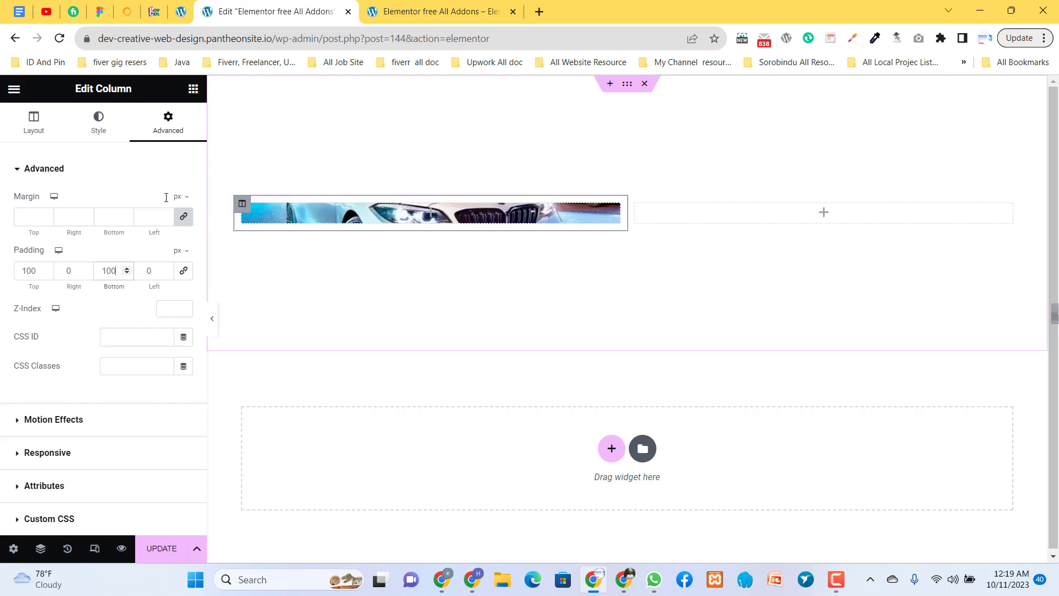
Step: Add a Heading widget to the first column and set its text color to black (#000000)
left_click(193, 88)
left_click_drag(133, 293, 353, 217)
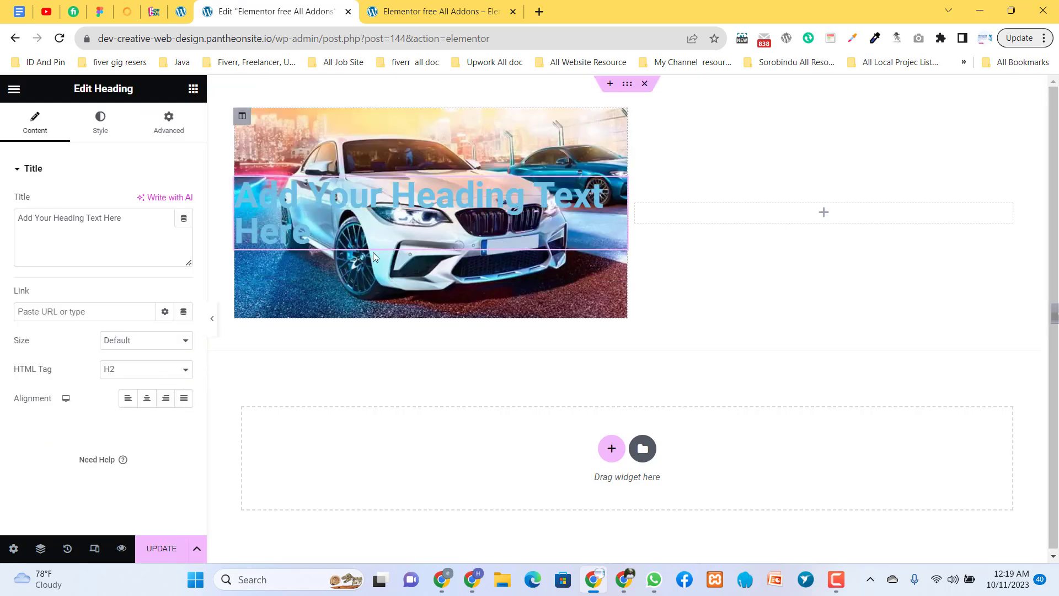
left_click(110, 135)
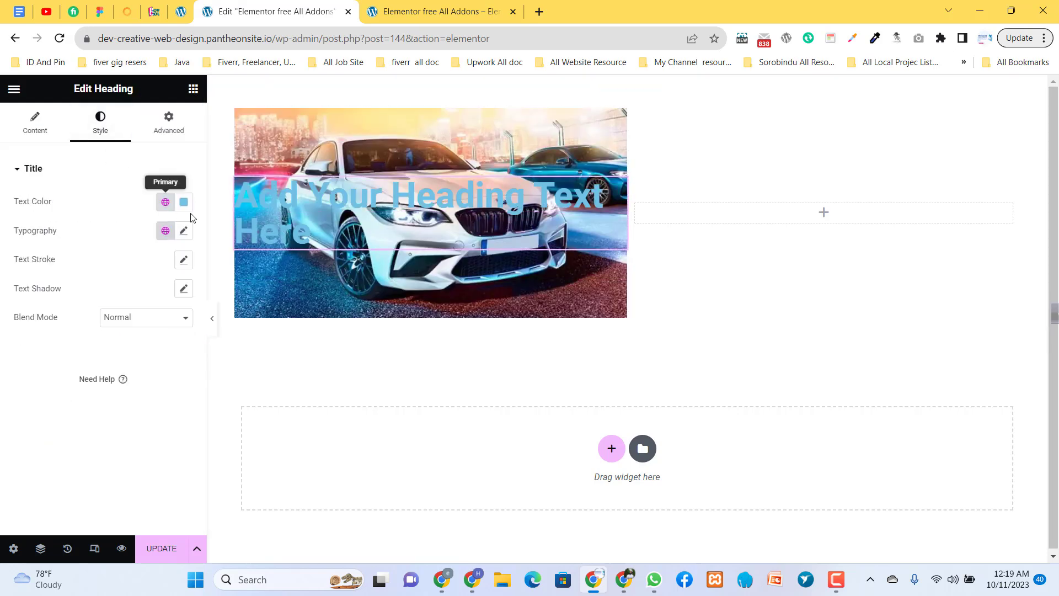
left_click(184, 202)
type("#FFFFFF")
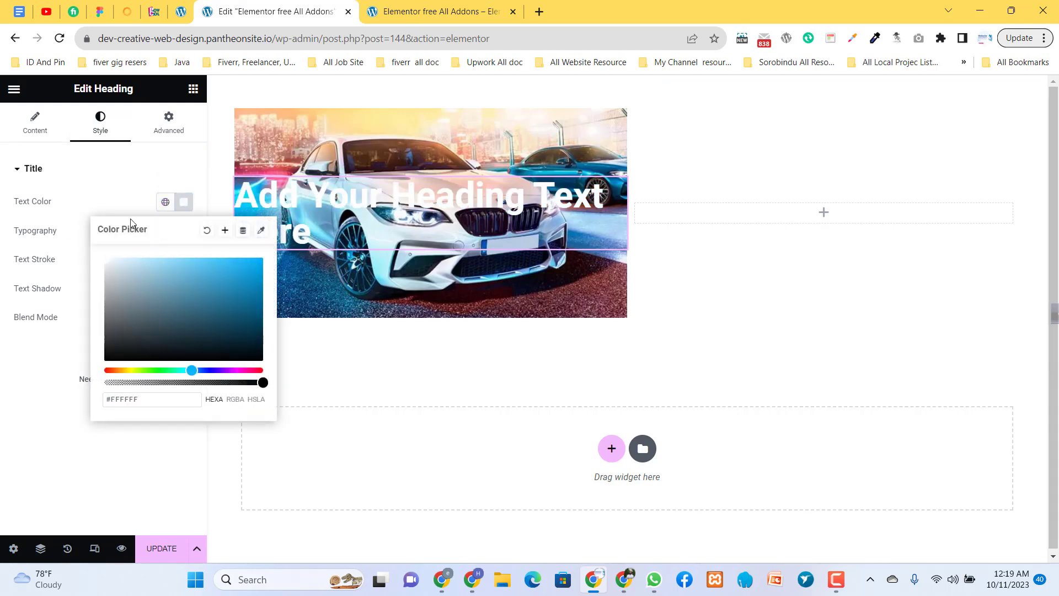
left_click_drag(165, 343, 94, 375)
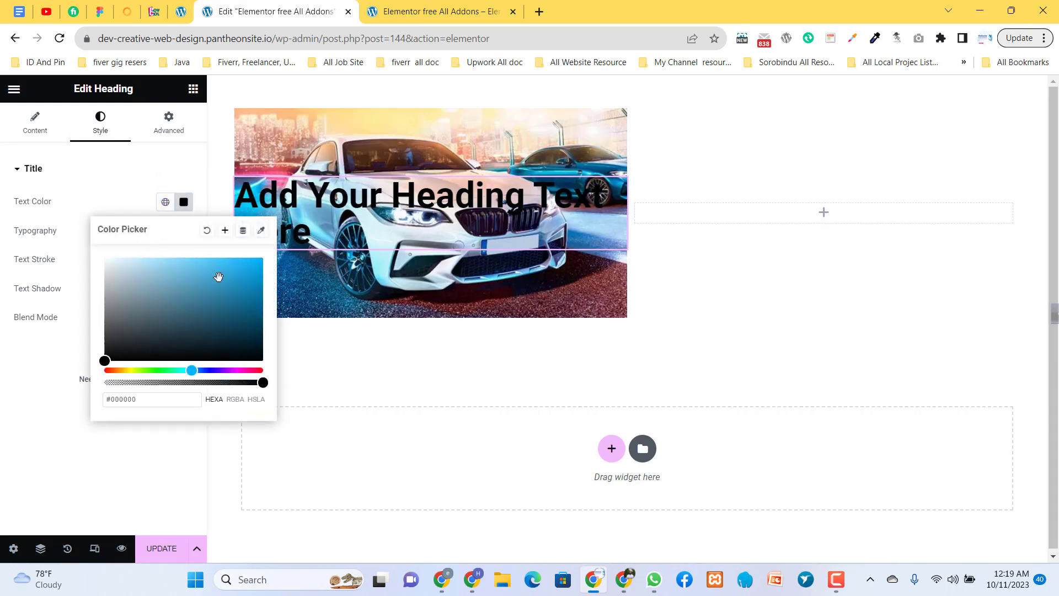
left_click(135, 154)
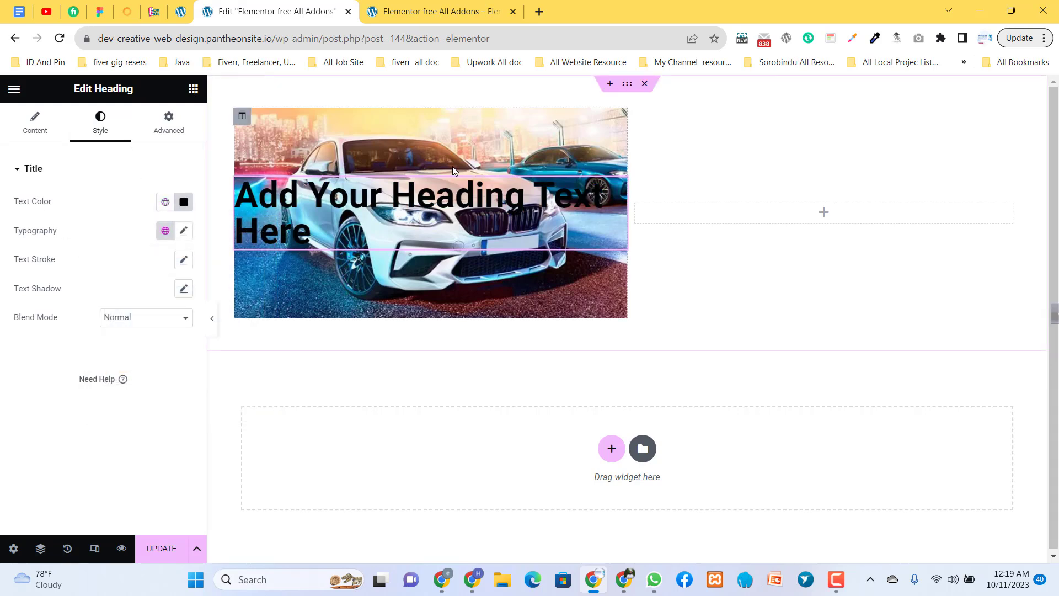
Step: Give the first column a Classic background overlay with the dark gray color #646464
left_click(243, 116)
scroll(104, 439, "down", 2)
scroll(87, 342, "up", 2)
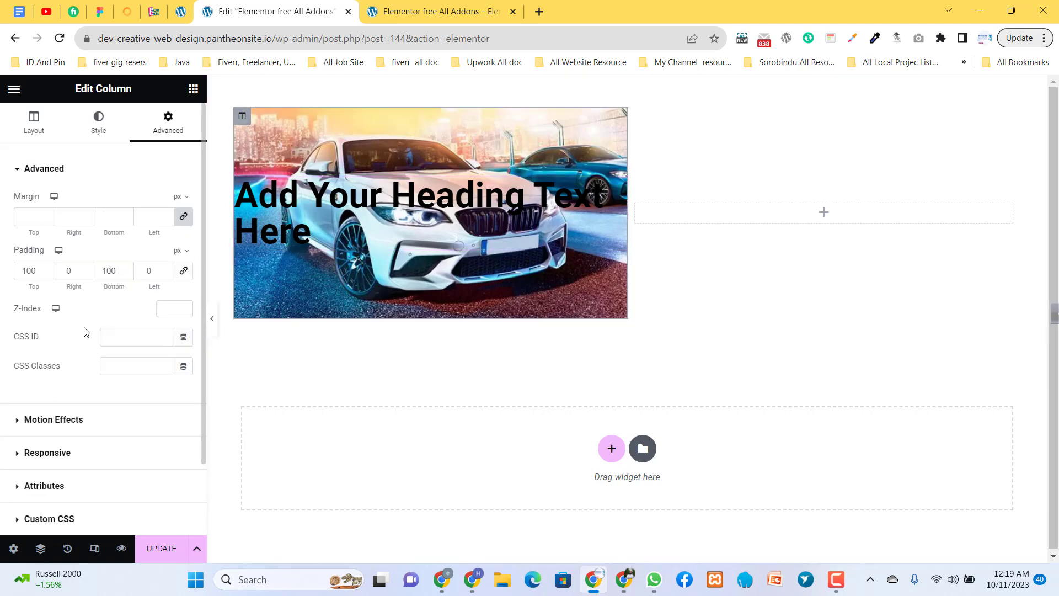
left_click(37, 131)
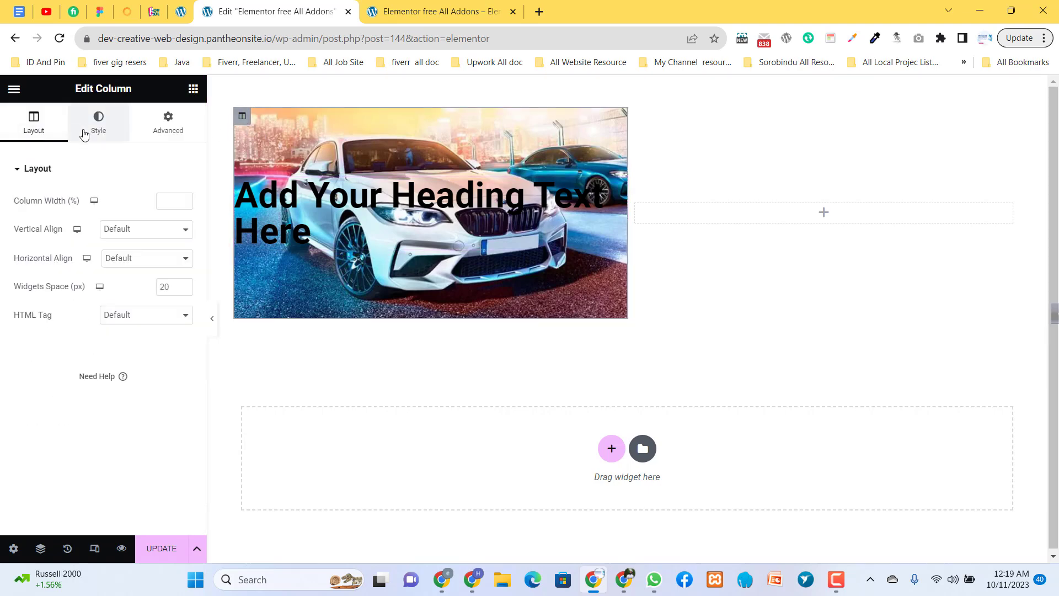
left_click(83, 132)
scroll(154, 438, "down", 5)
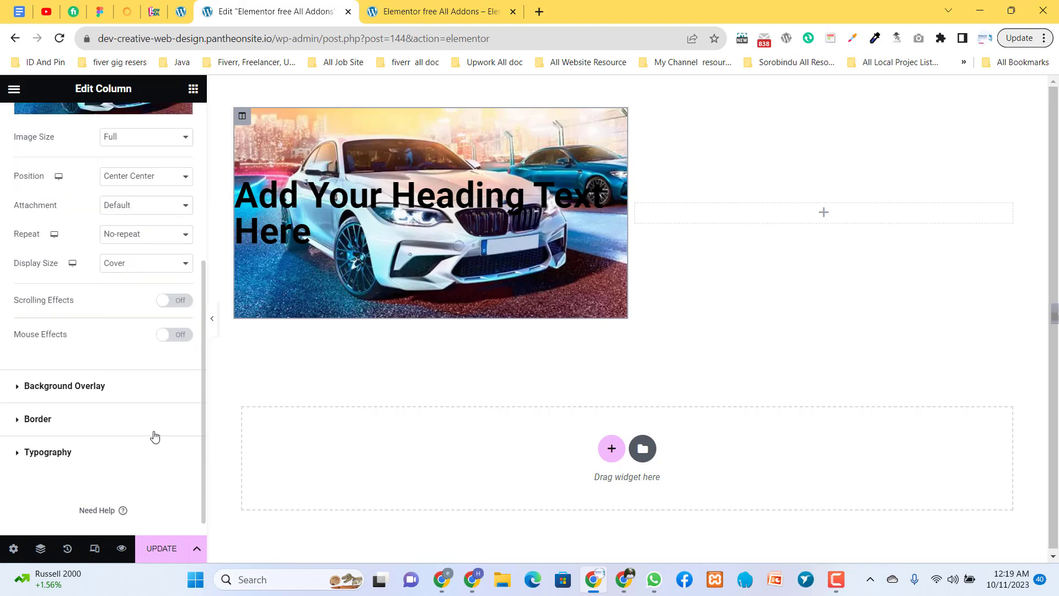
left_click(94, 393)
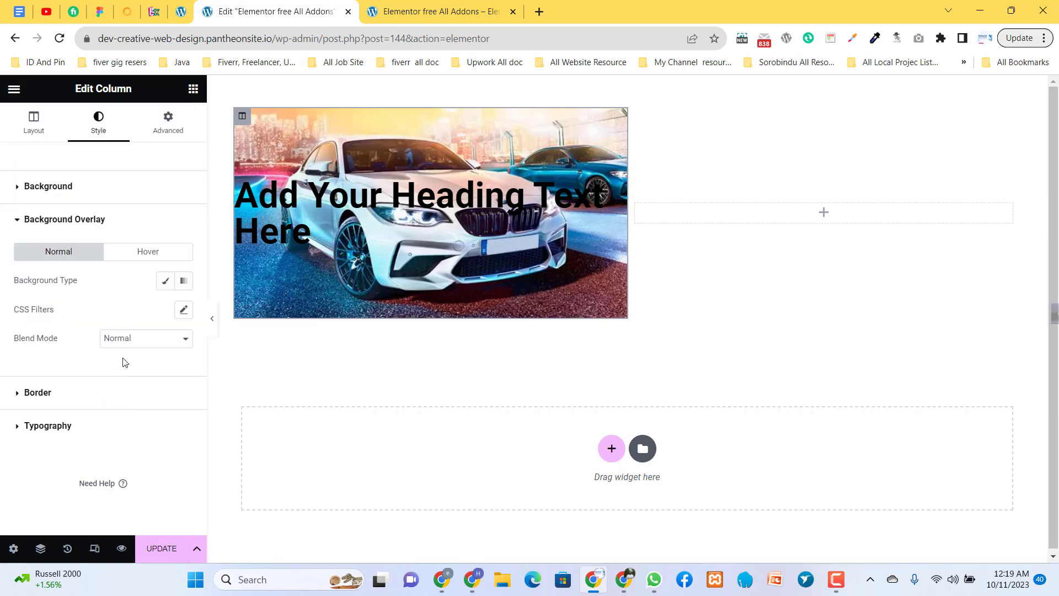
left_click(163, 284)
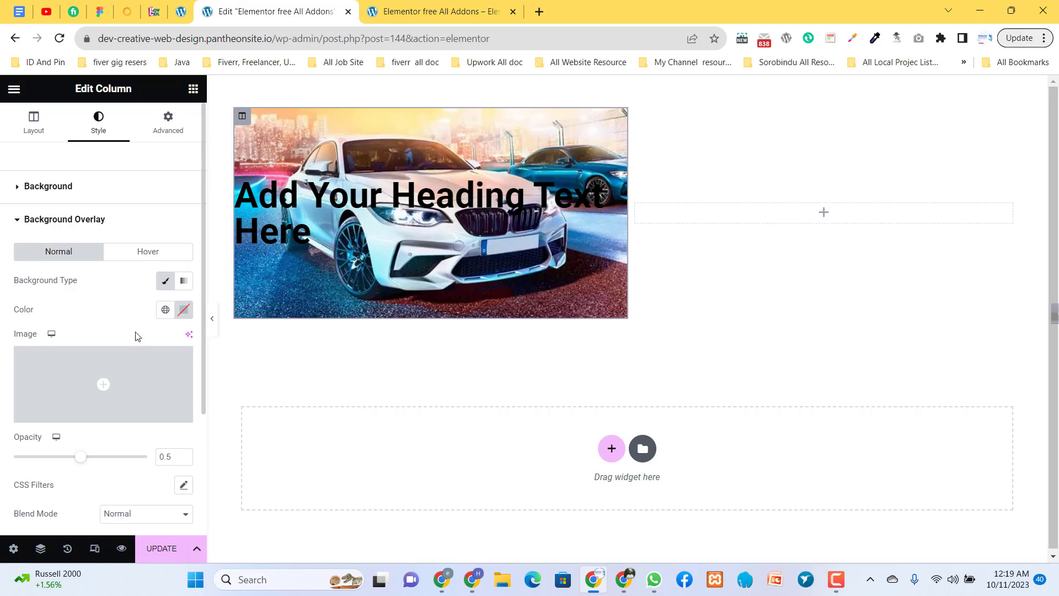
left_click(183, 310)
left_click(166, 399)
left_click_drag(152, 414, 84, 429)
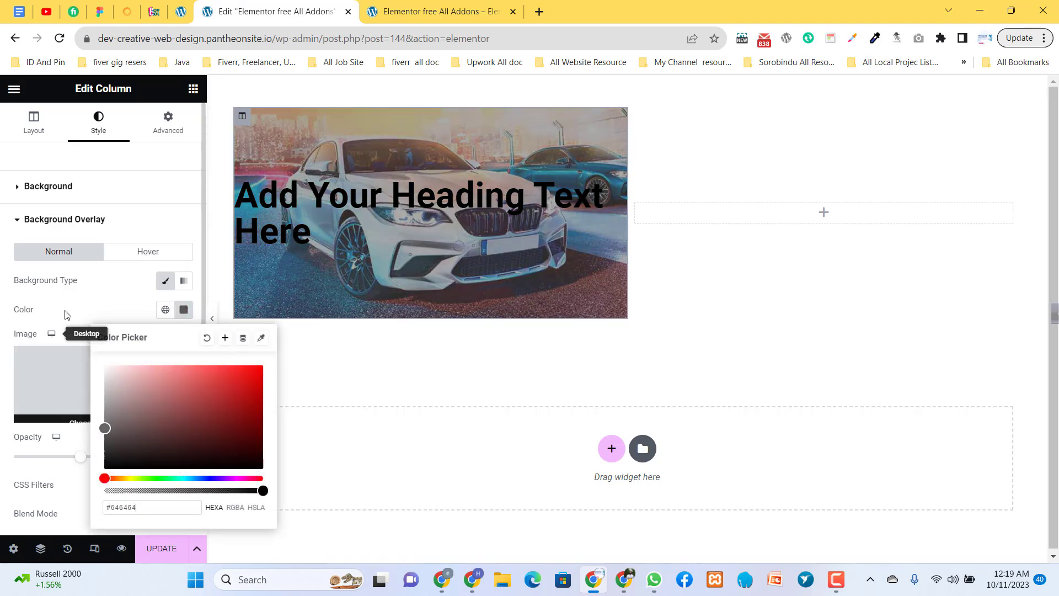
left_click(105, 301)
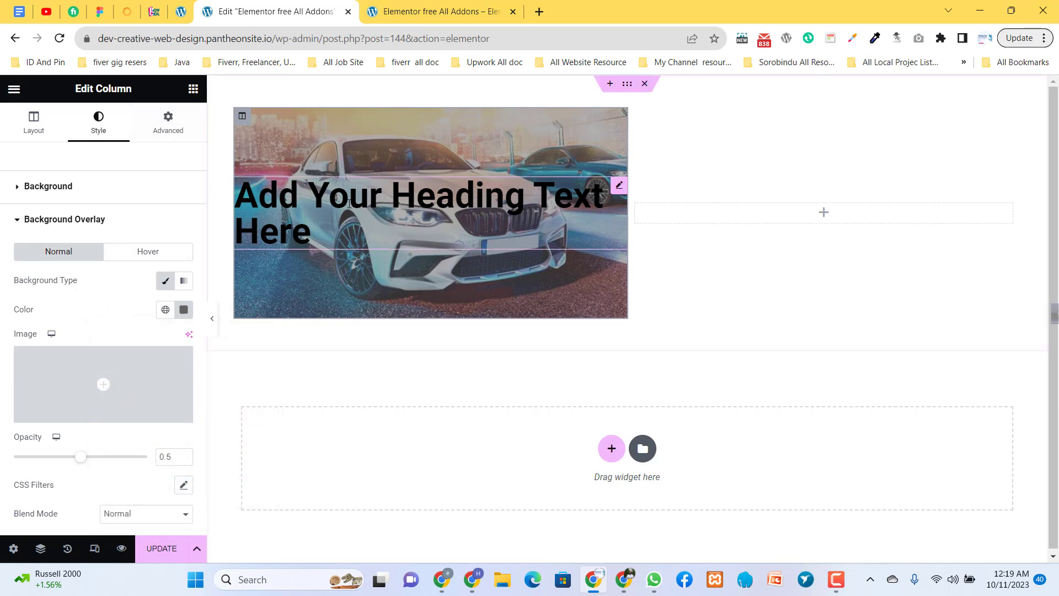
Step: Change the text color of the heading over the car image to white (#FFFFFF)
left_click(611, 196)
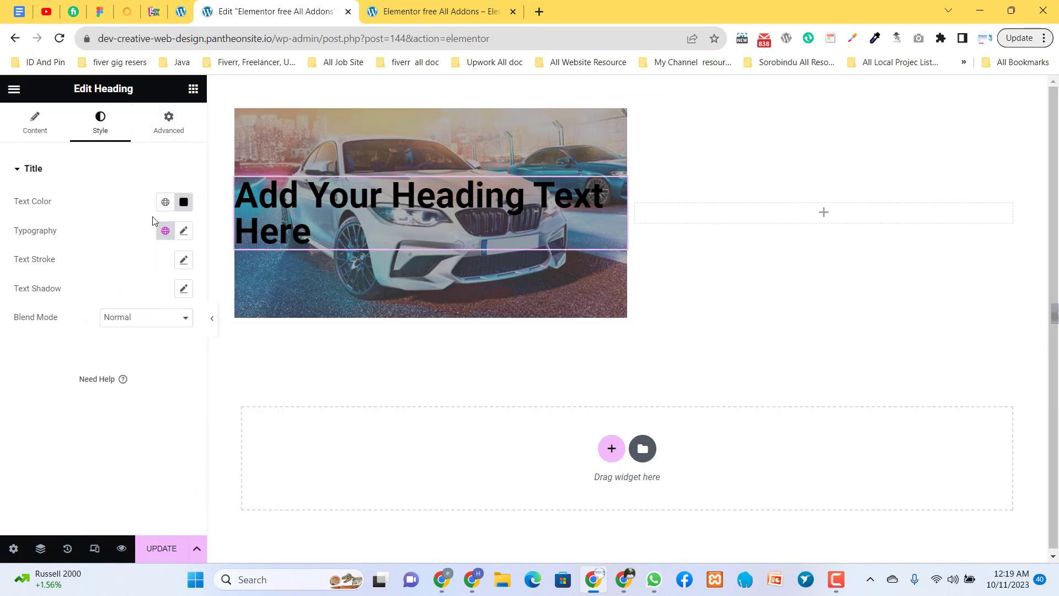
left_click(184, 202)
left_click(121, 257)
left_click(106, 258)
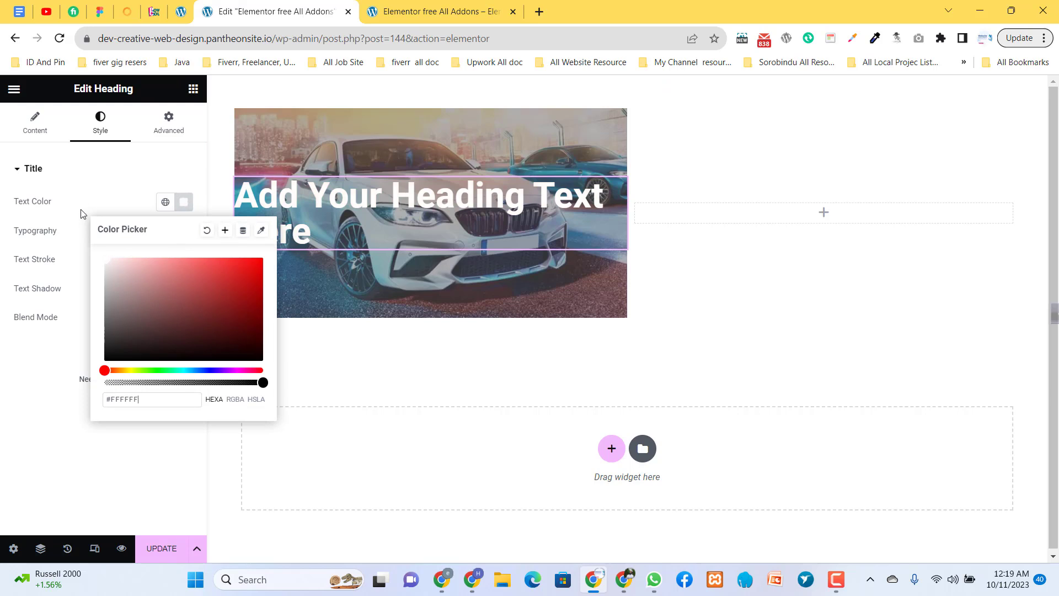
left_click(137, 199)
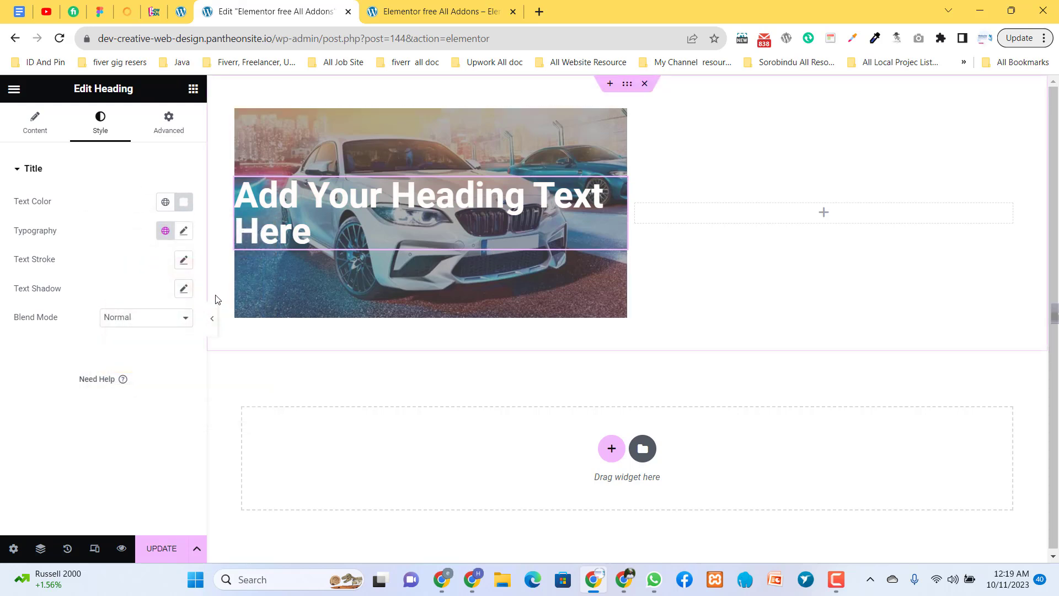